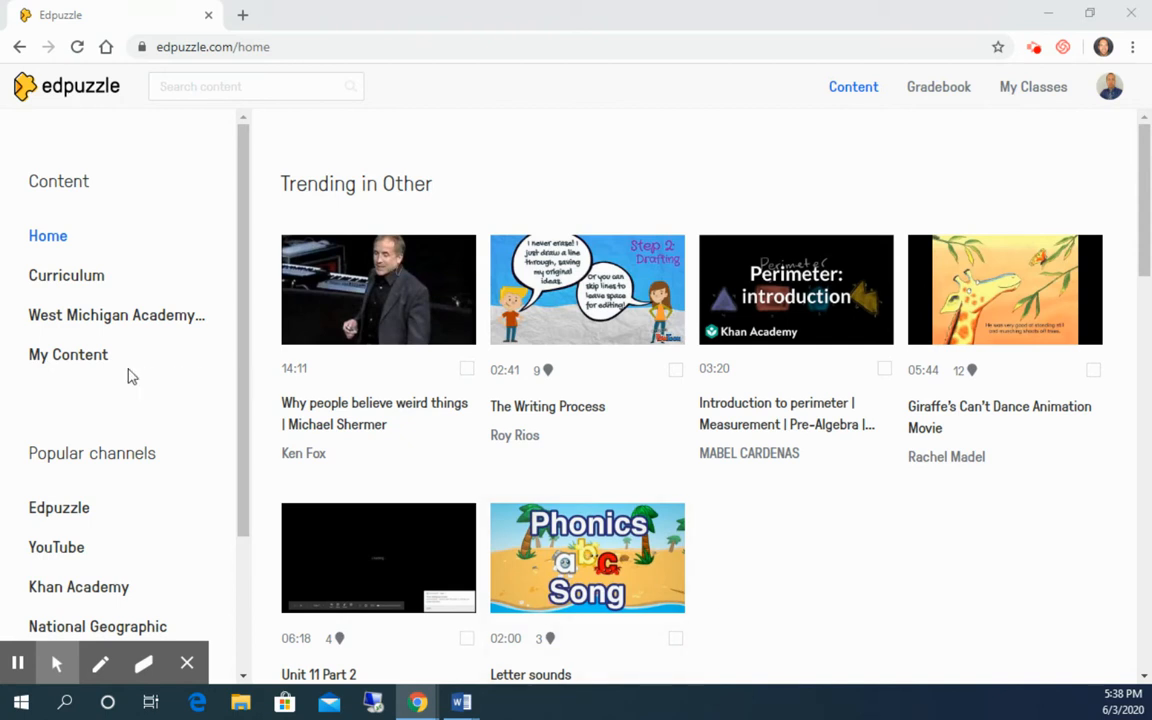
# Go to the personal content library and start creating a new video.
pyautogui.click(68, 355)
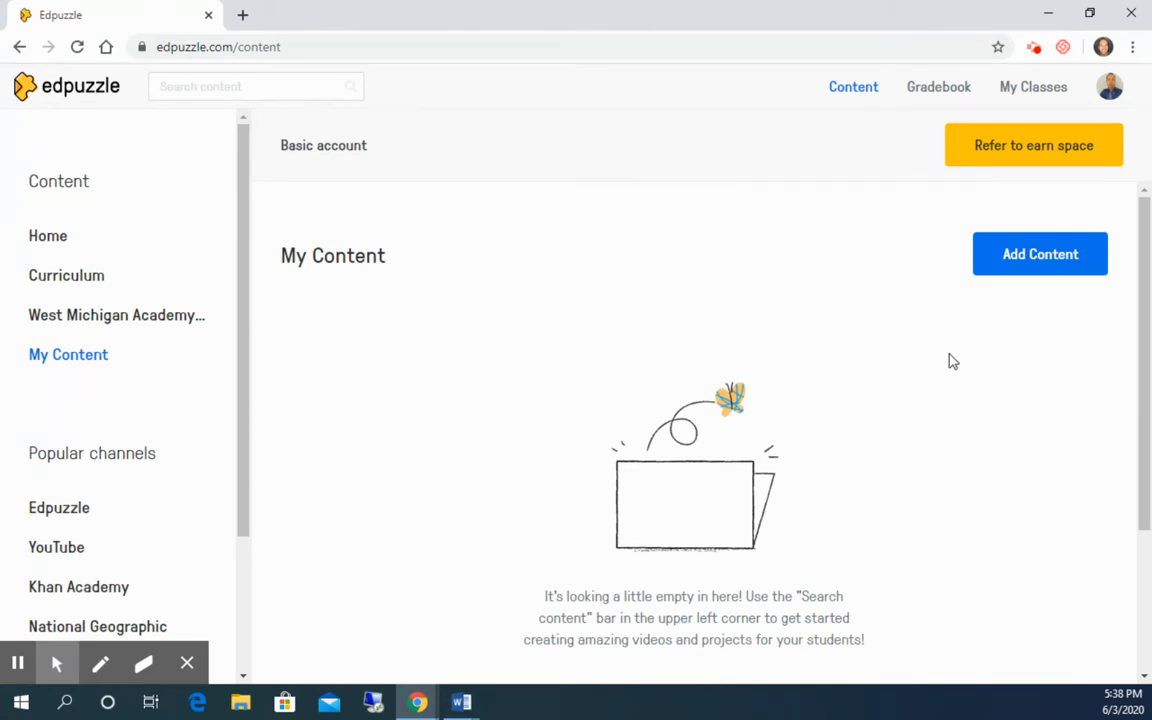
pyautogui.click(1031, 268)
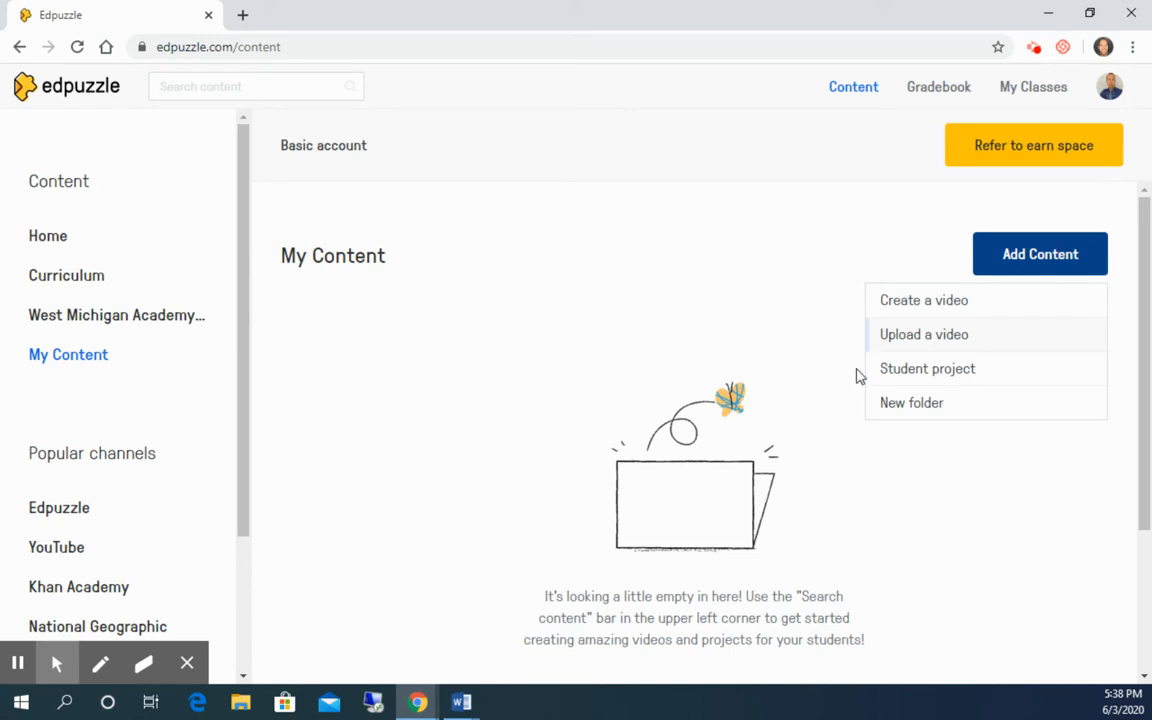
pyautogui.click(915, 302)
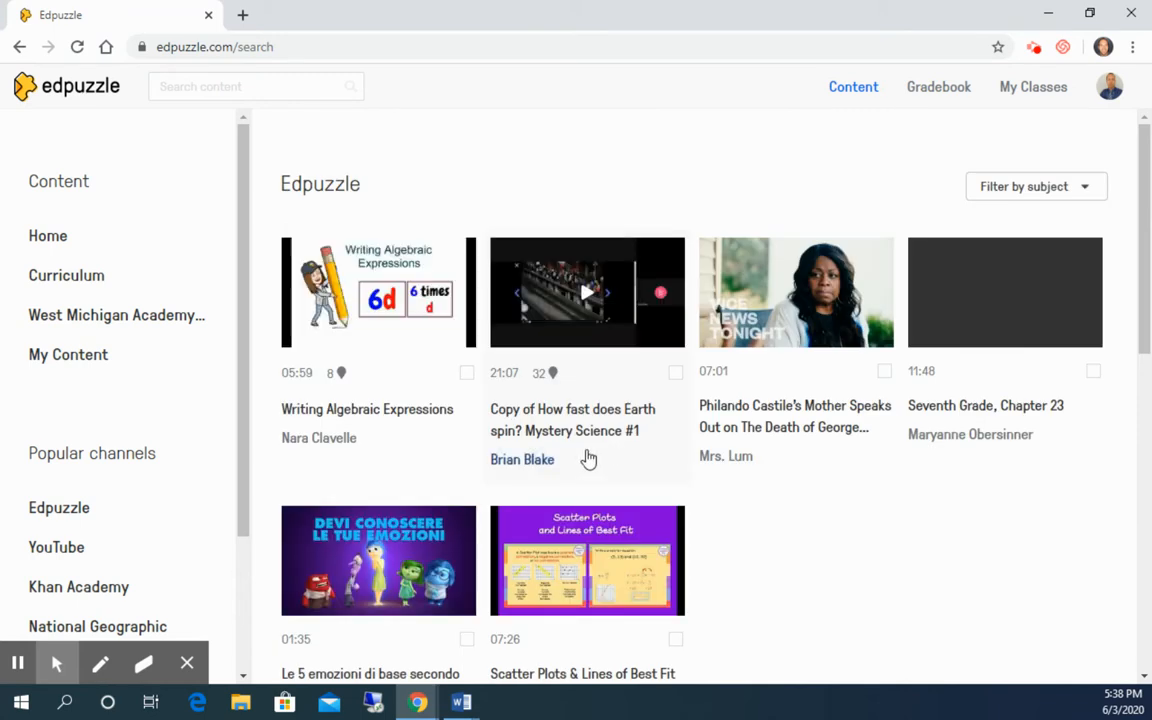
pyautogui.scroll(-1, 670, 408)
pyautogui.scroll(1, 670, 408)
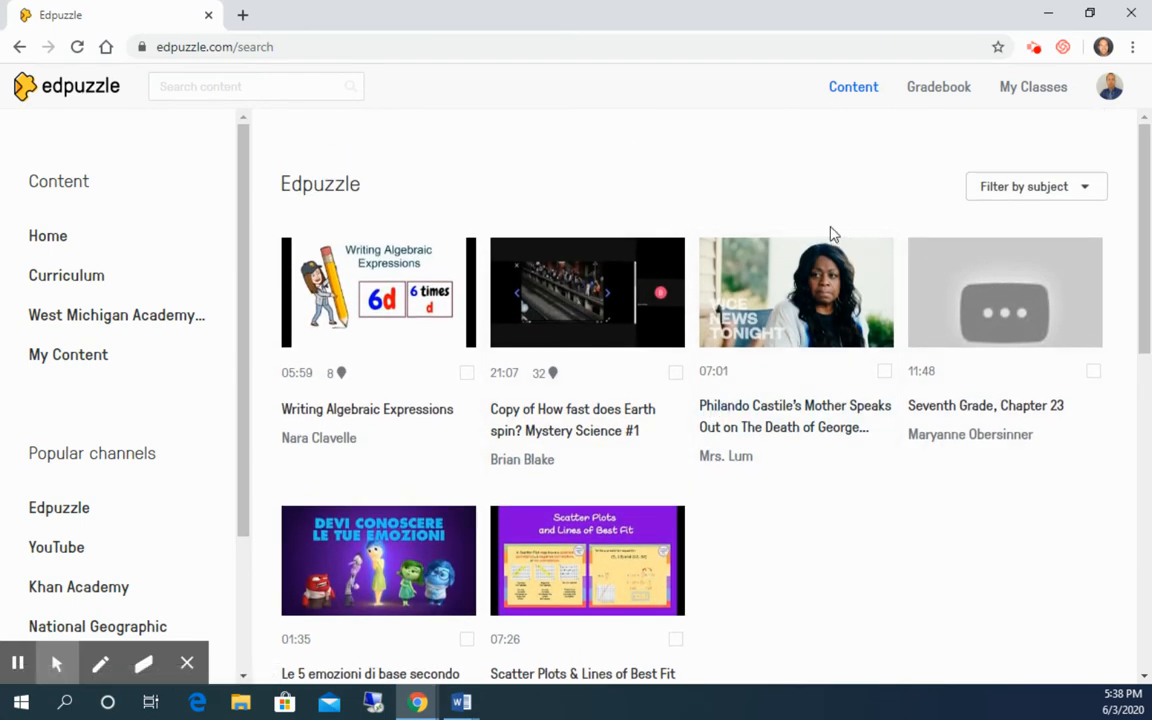
pyautogui.click(1089, 190)
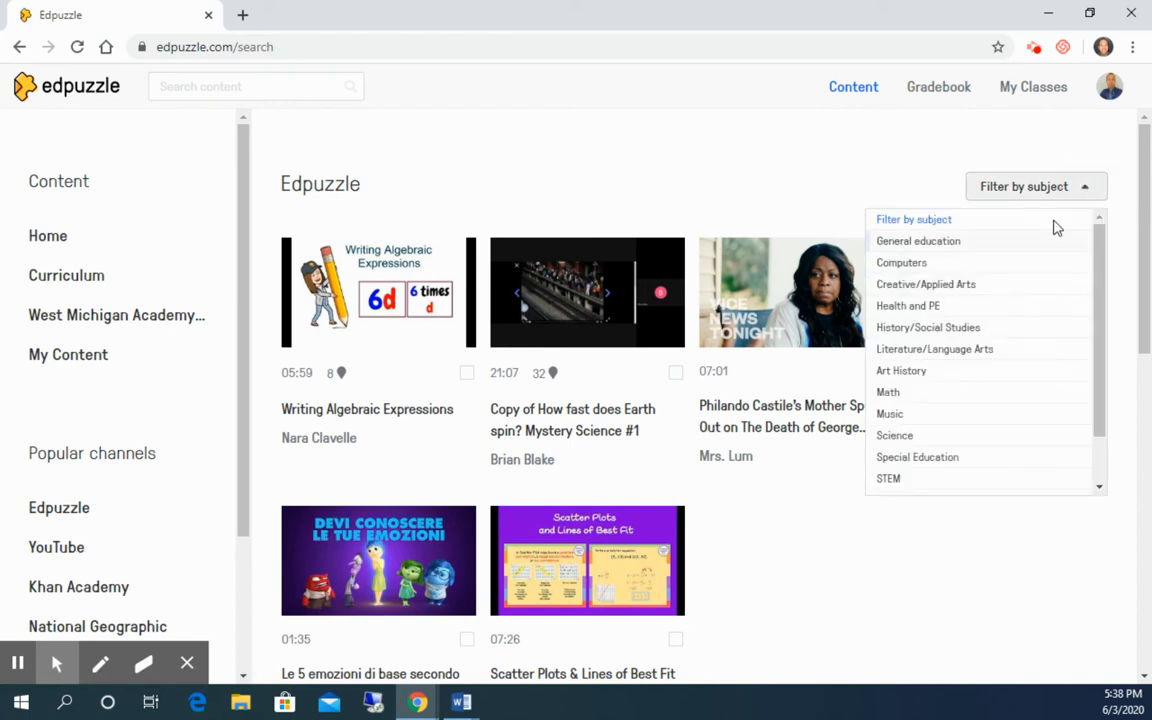
pyautogui.click(1079, 188)
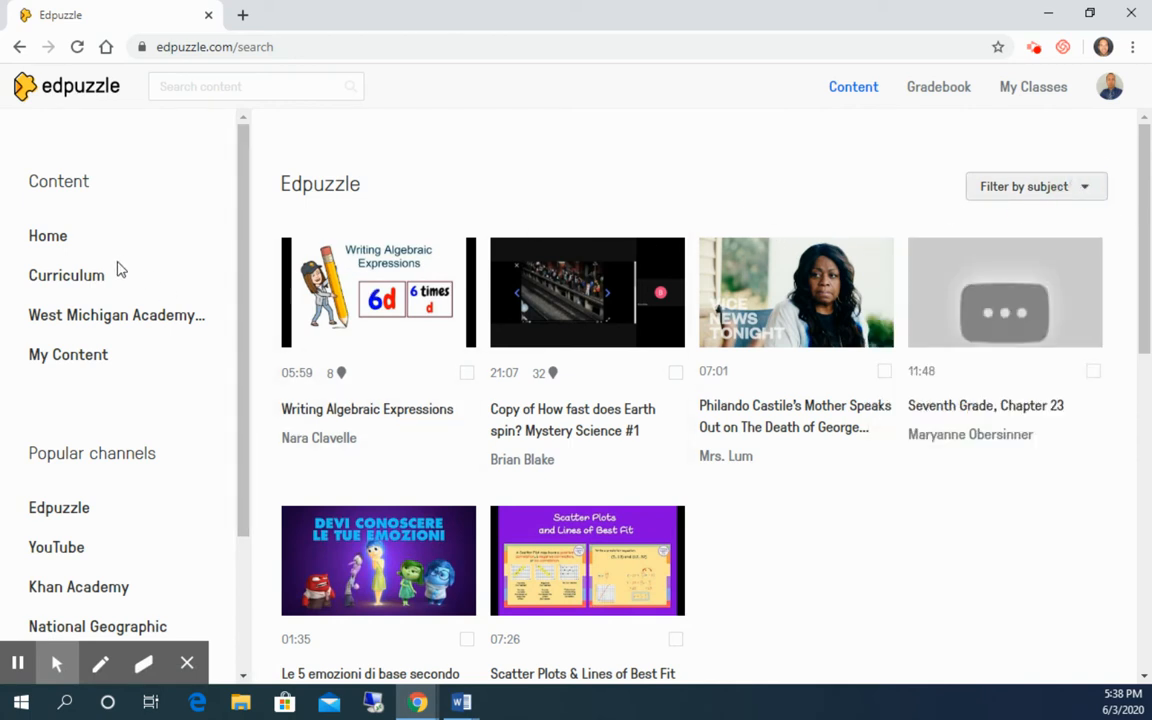
# Search the YouTube channel for "the three little pigs".
pyautogui.scroll(-1, 146, 409)
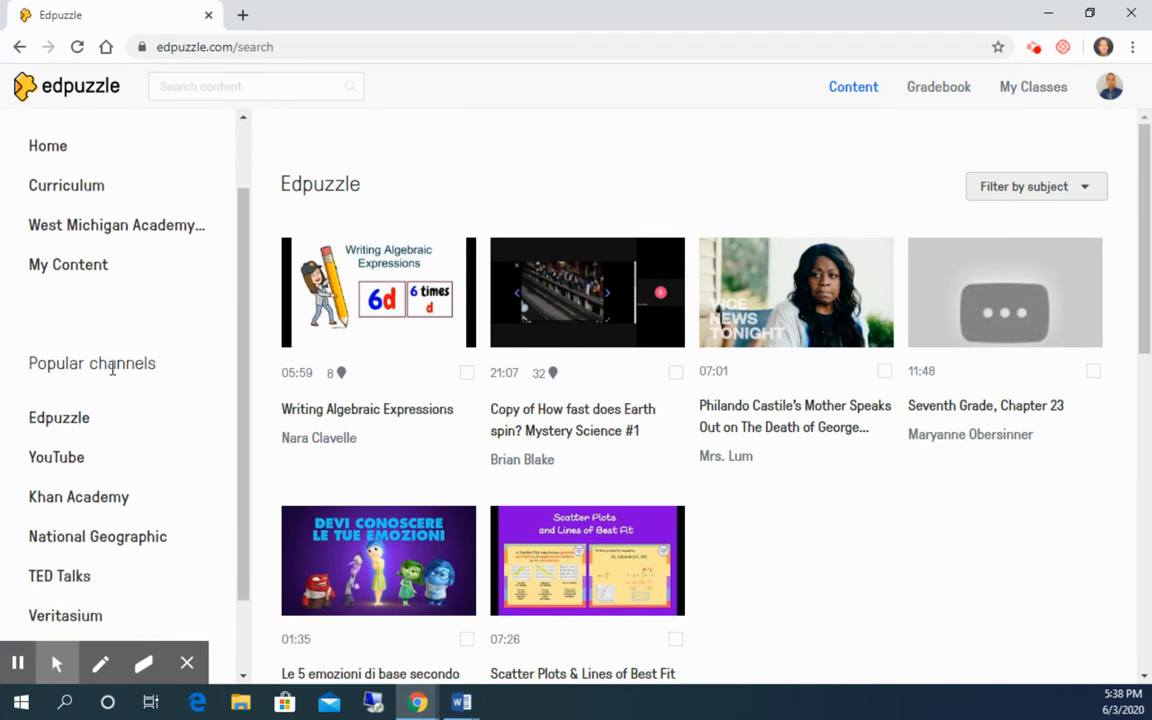
pyautogui.scroll(-1, 113, 368)
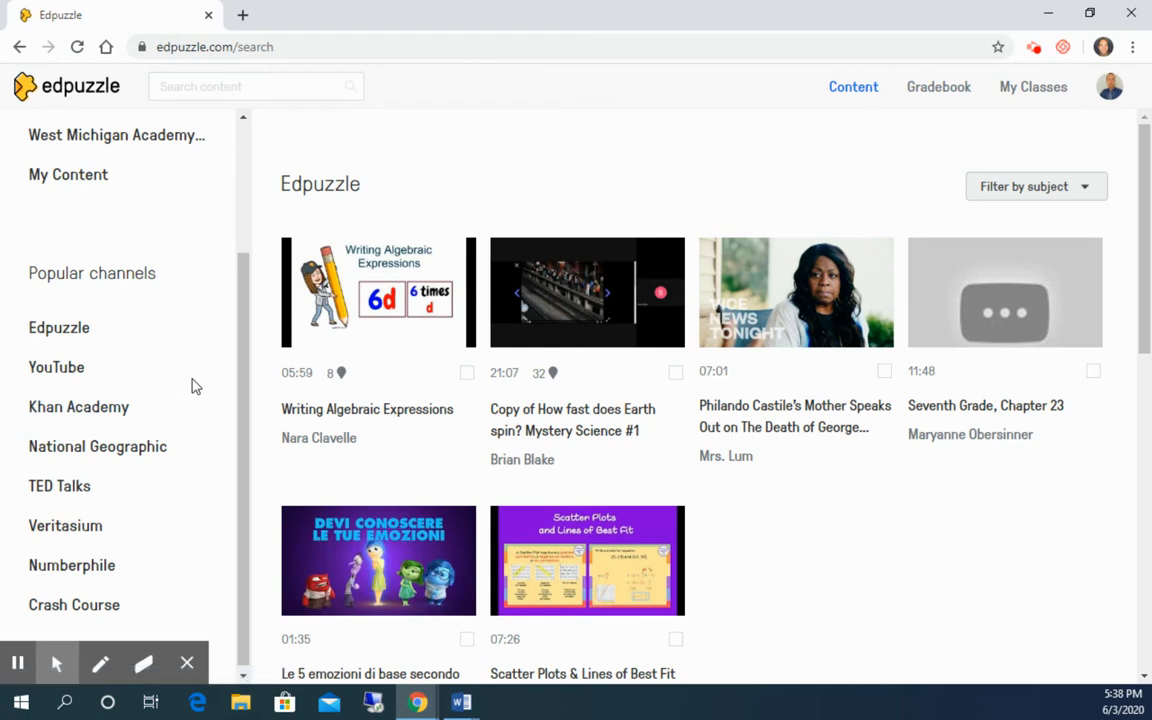
pyautogui.scroll(1, 190, 388)
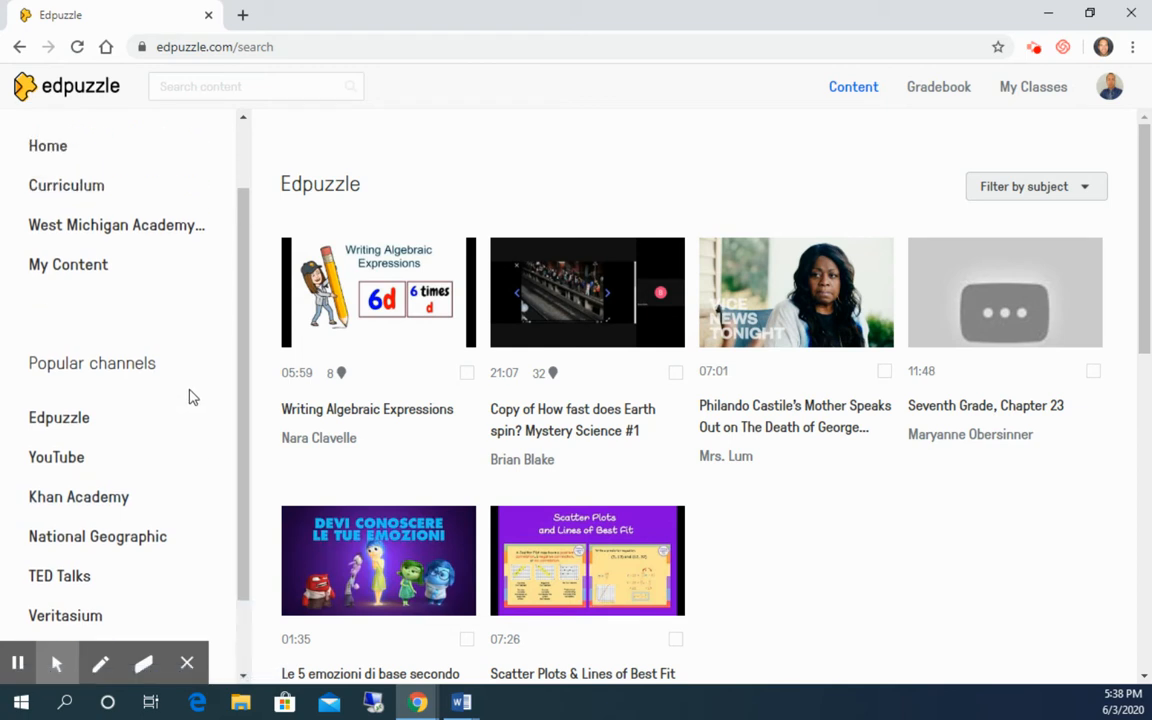
pyautogui.click(66, 462)
pyautogui.click(511, 189)
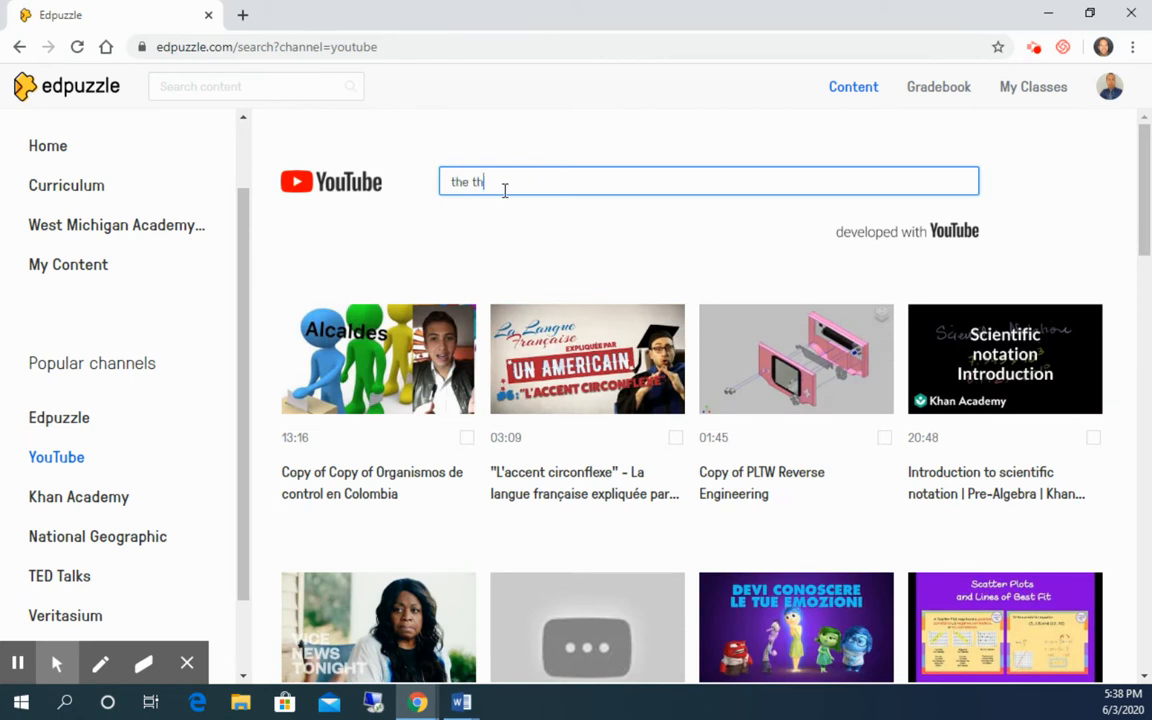
pyautogui.press('BackSpace')
pyautogui.press('BackSpace')
pyautogui.press('BackSpace')
pyautogui.press('BackSpace')
pyautogui.press('BackSpace')
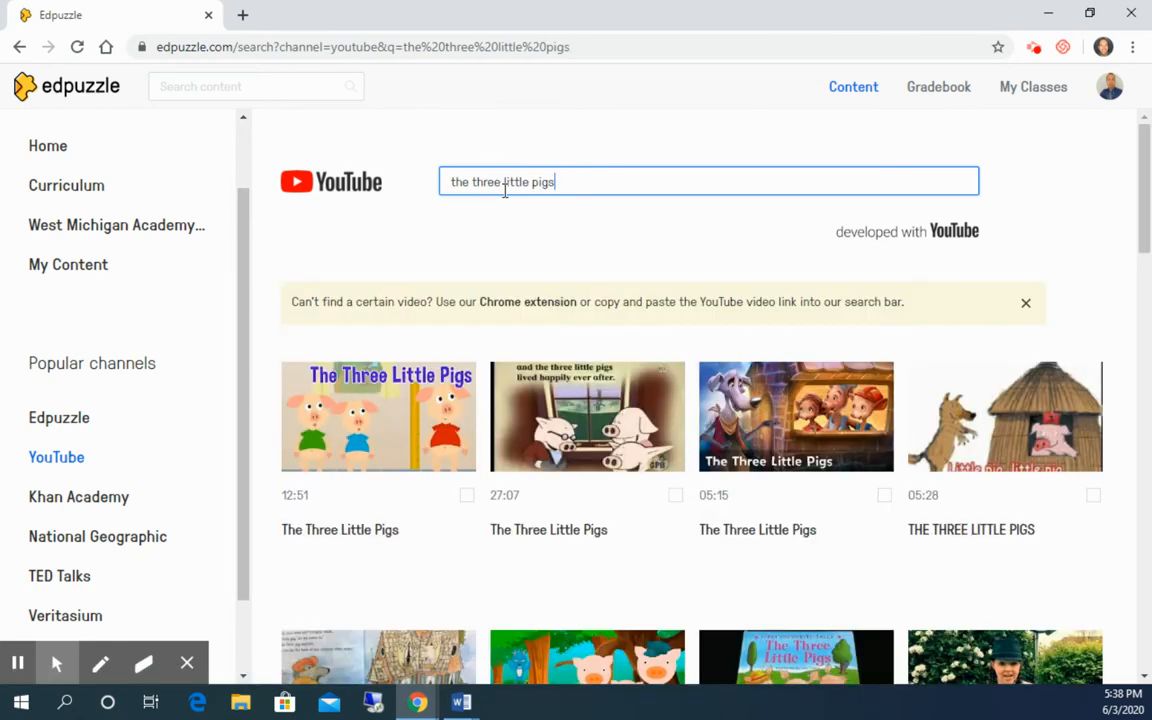
# Open the "3 Little Pigs" cartoon video from further down the YouTube search results.
pyautogui.scroll(-8, 805, 300)
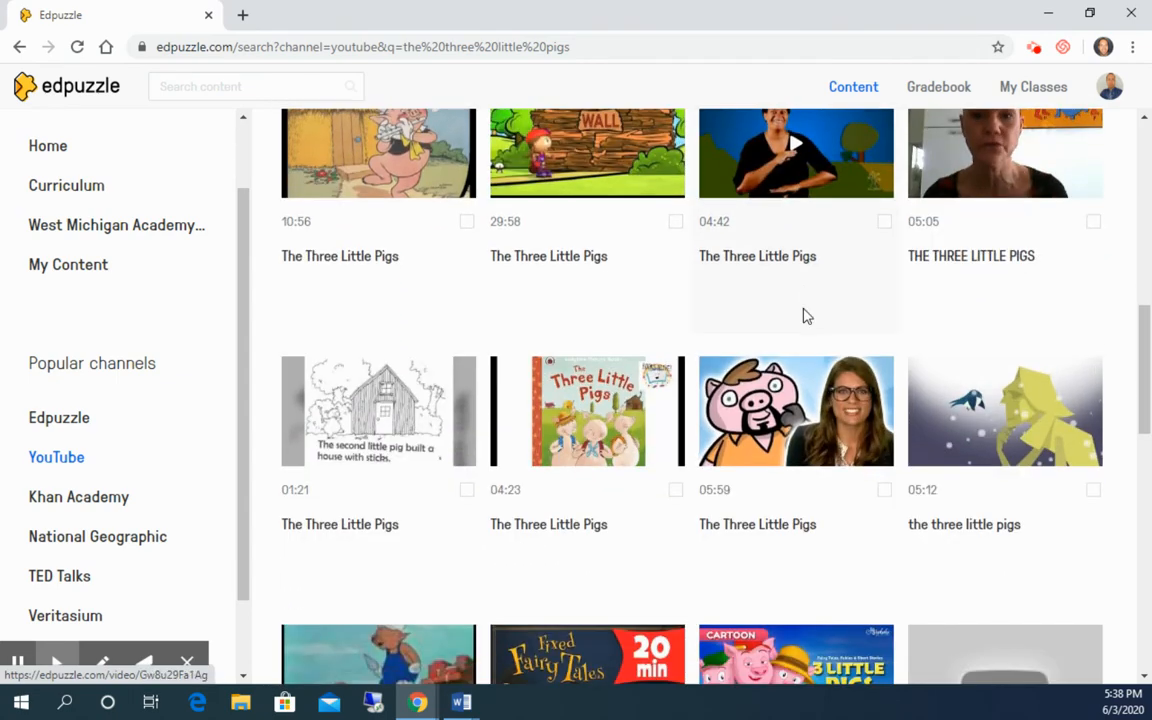
pyautogui.scroll(-3, 806, 316)
pyautogui.click(808, 412)
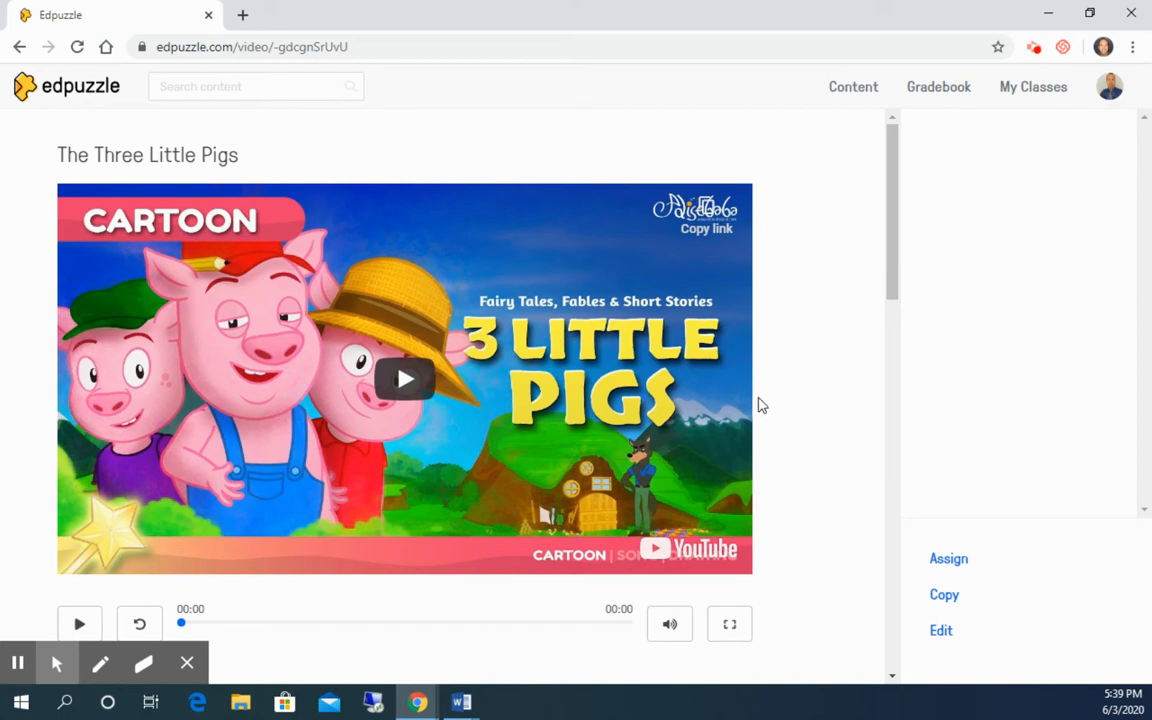
# Examine the versions of The Three Little Pigs video made by other teachers, listed below the player.
pyautogui.scroll(-2, 474, 442)
pyautogui.scroll(-3, 474, 442)
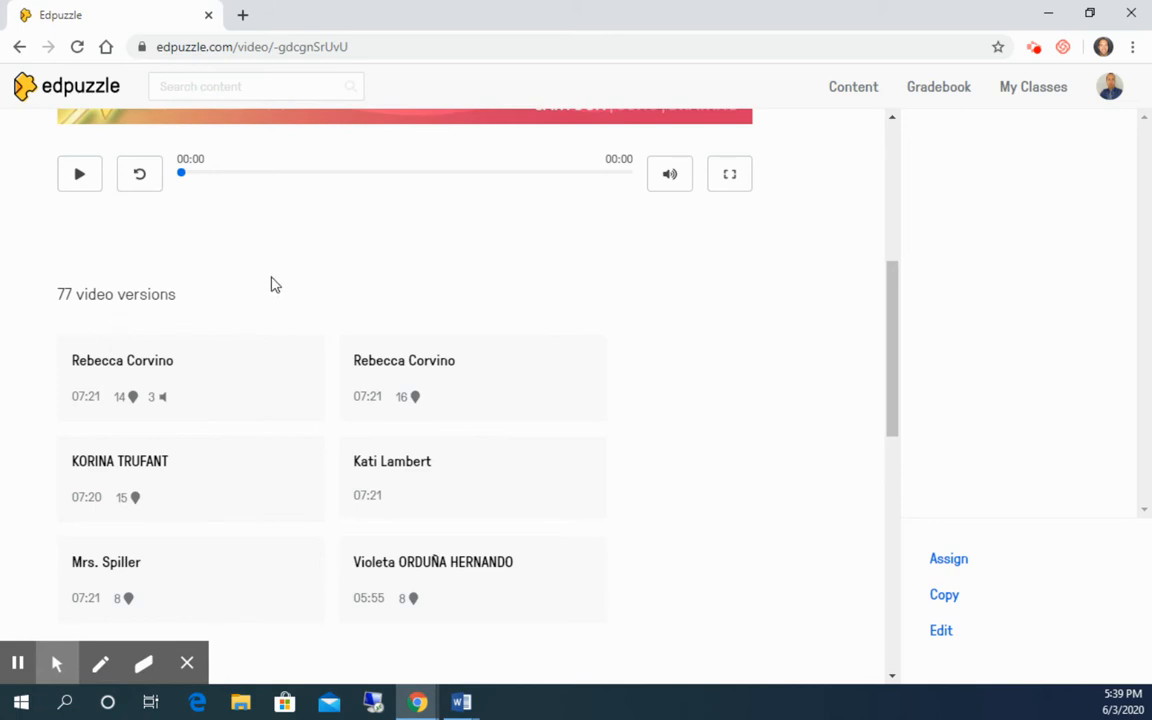
pyautogui.scroll(-1, 263, 296)
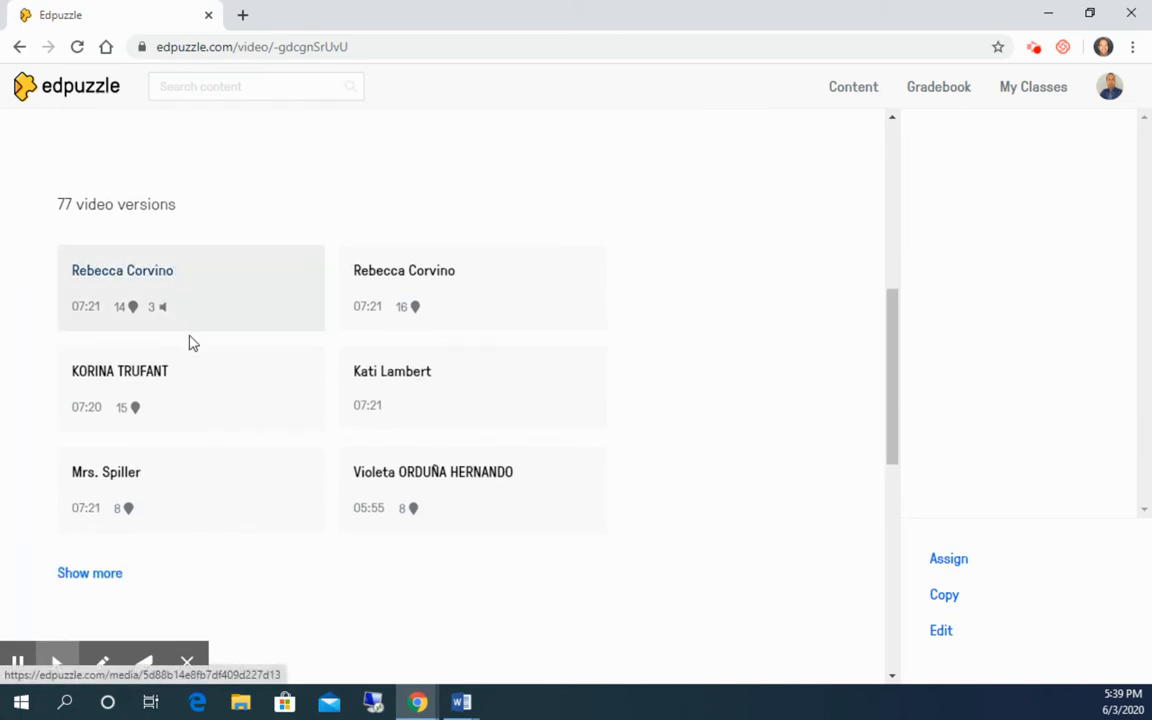
pyautogui.scroll(-1, 218, 411)
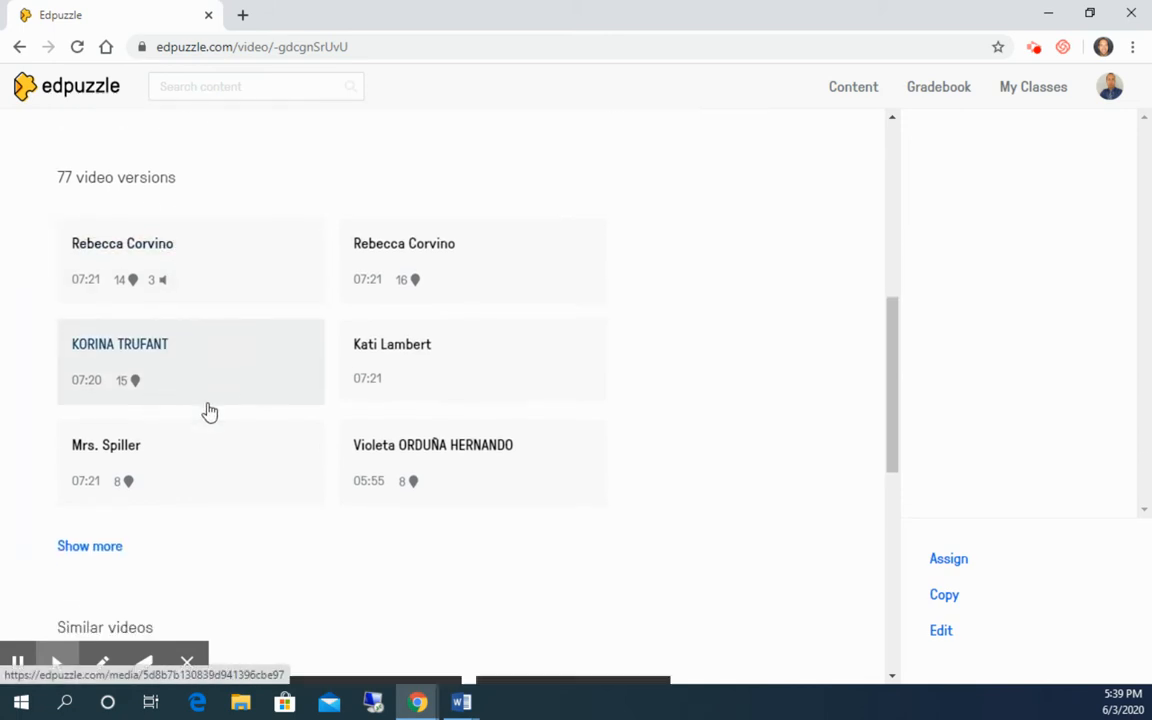
pyautogui.scroll(3, 240, 403)
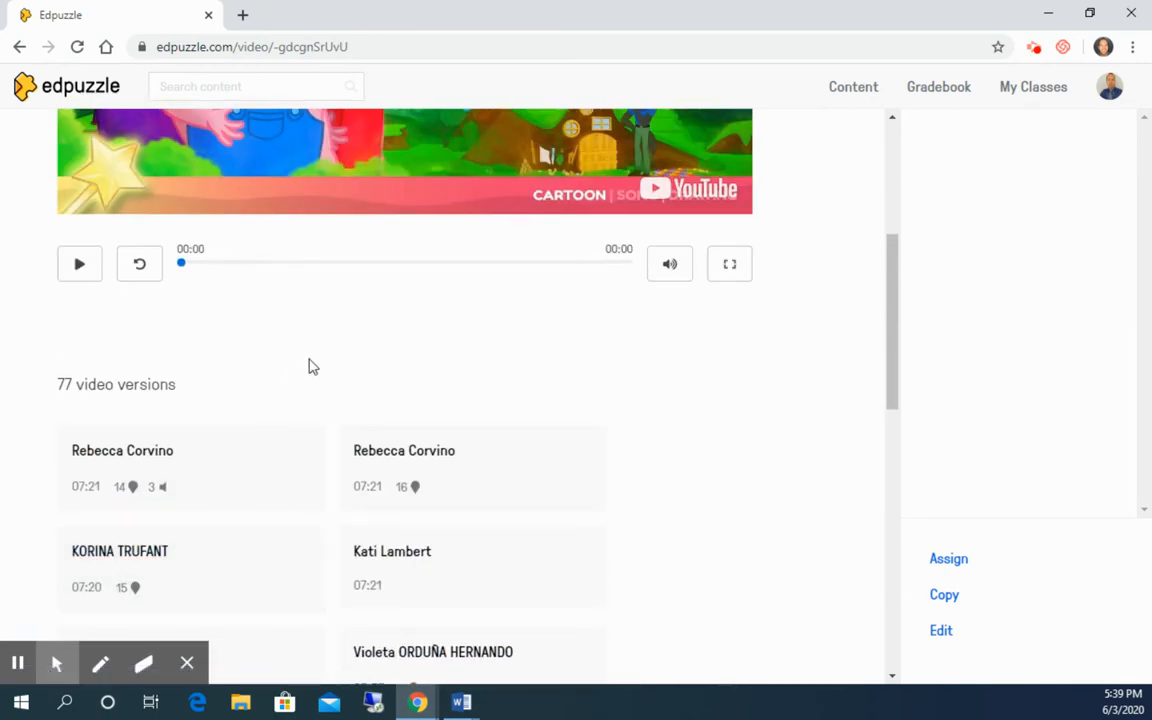
pyautogui.scroll(2, 559, 401)
pyautogui.scroll(1, 613, 530)
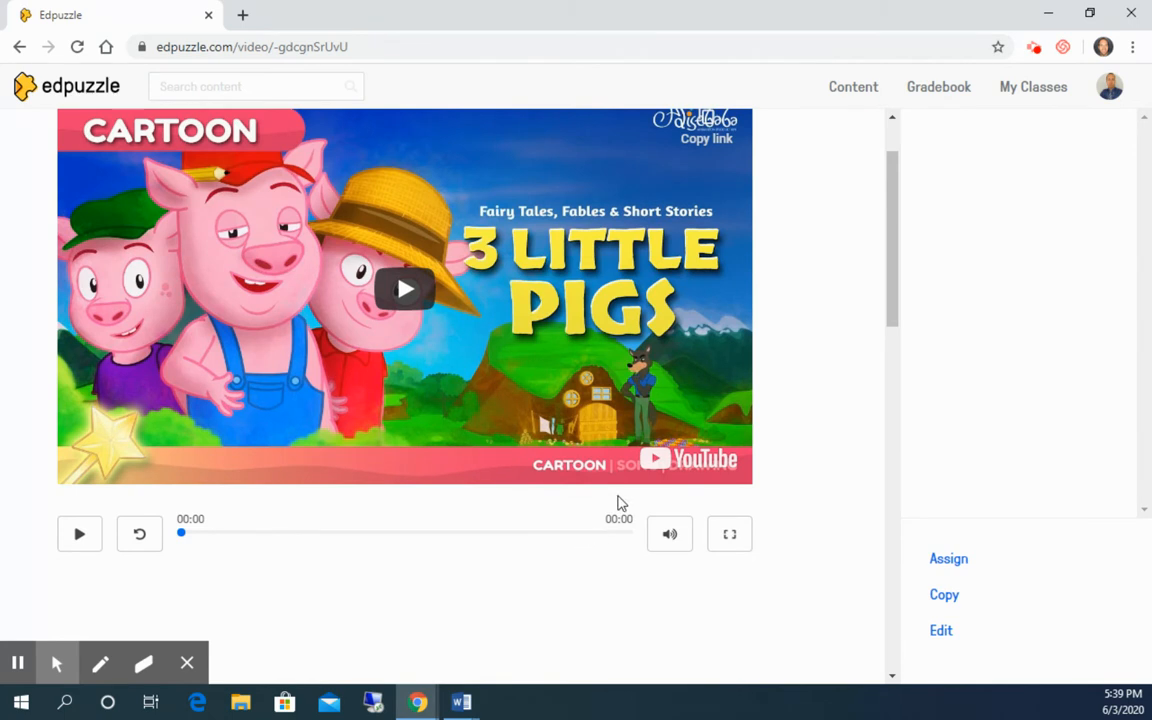
pyautogui.scroll(1, 590, 418)
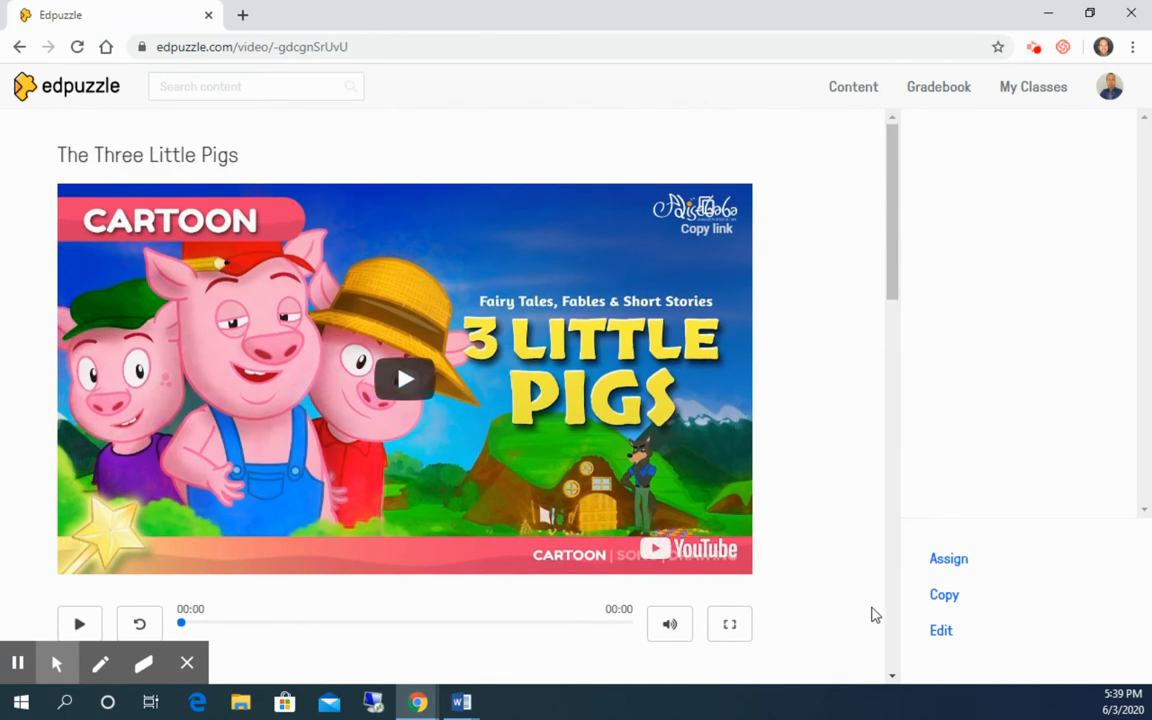
# Open the Three Little Pigs video for editing and bring up its question options.
pyautogui.click(941, 632)
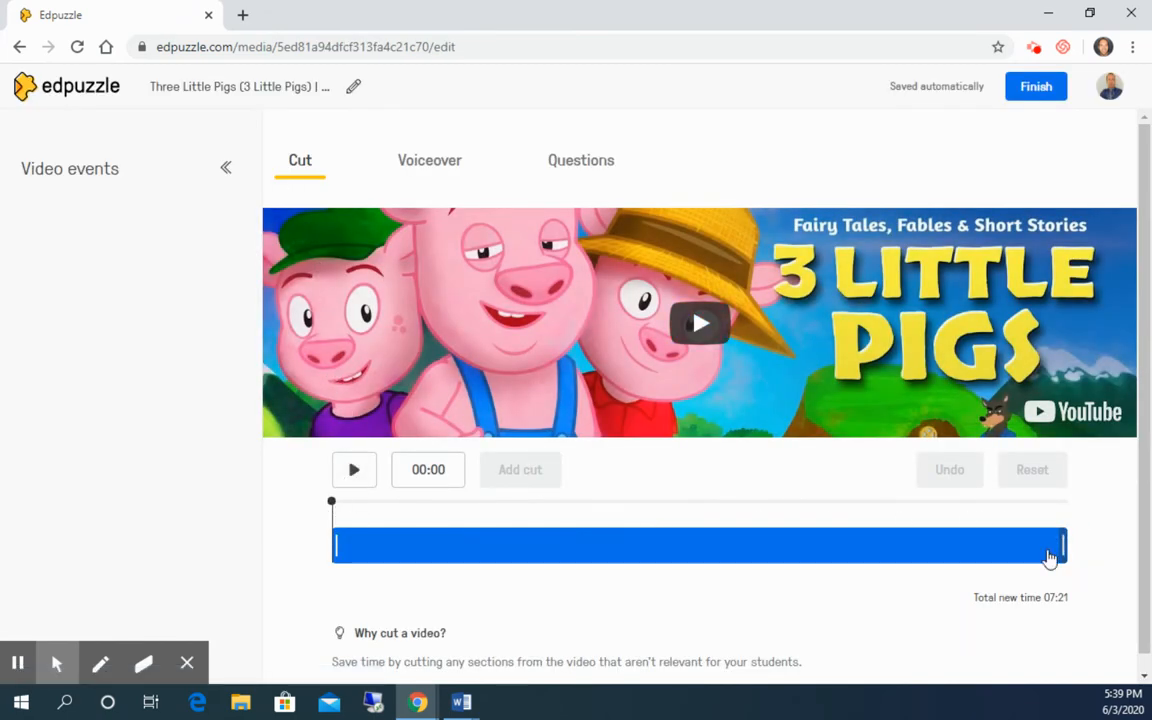
pyautogui.scroll(-1, 608, 548)
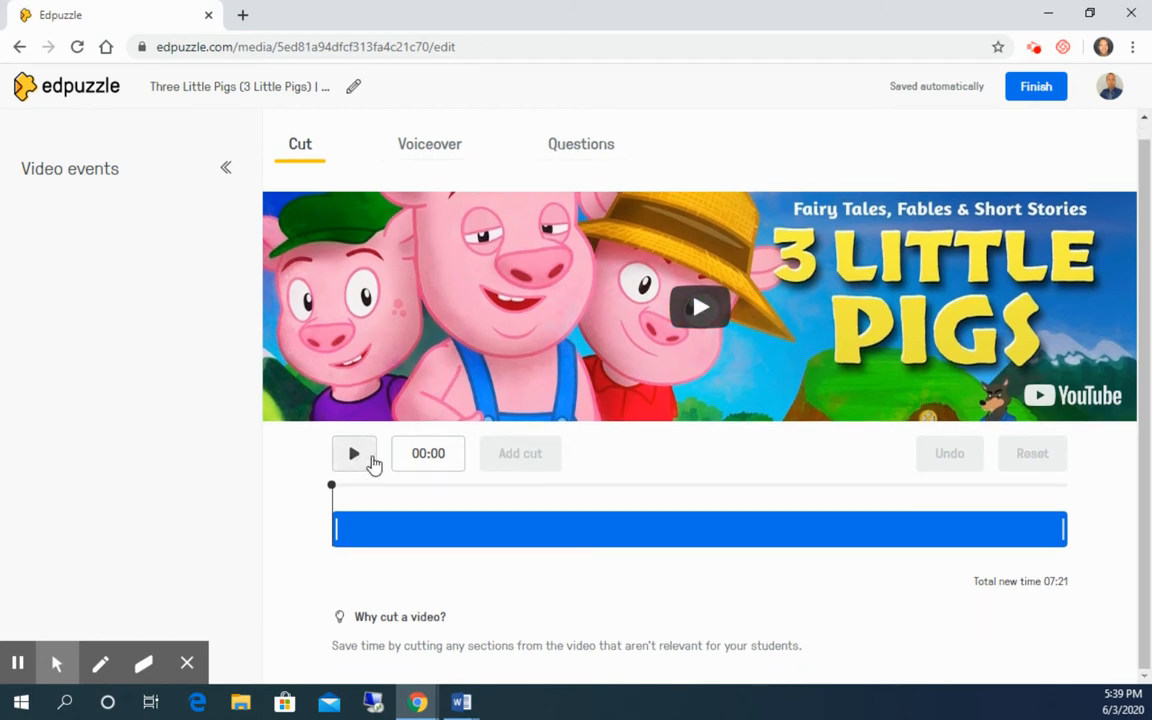
pyautogui.click(583, 146)
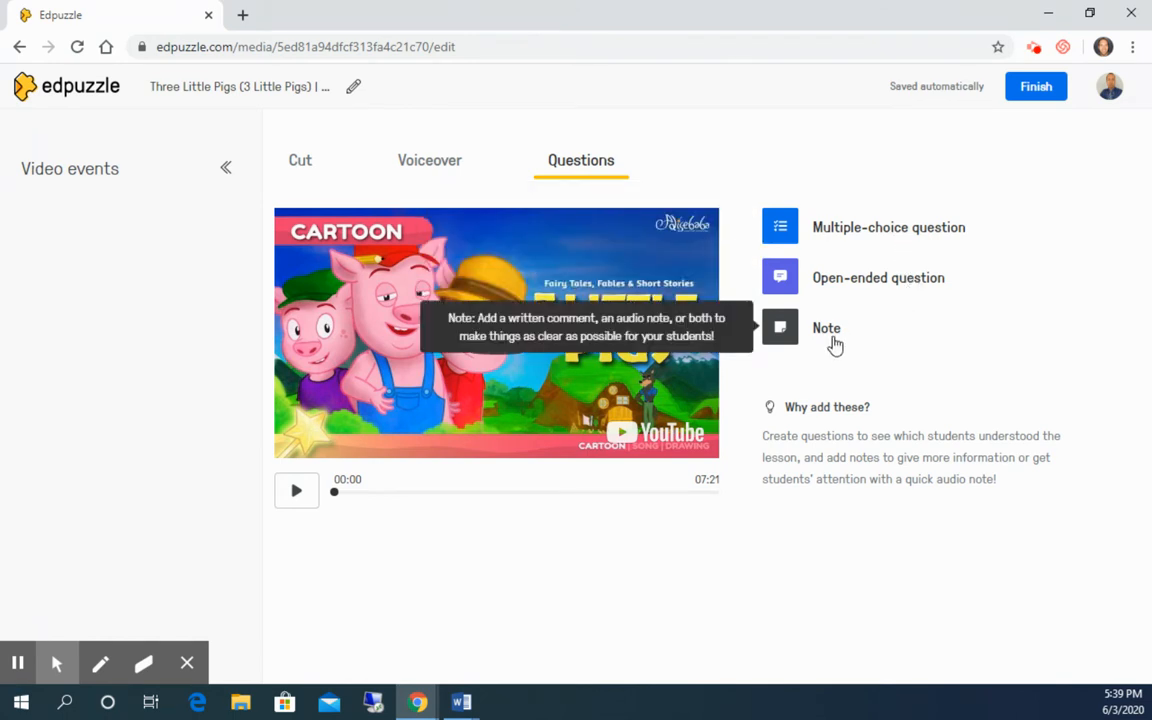
pyautogui.click(435, 161)
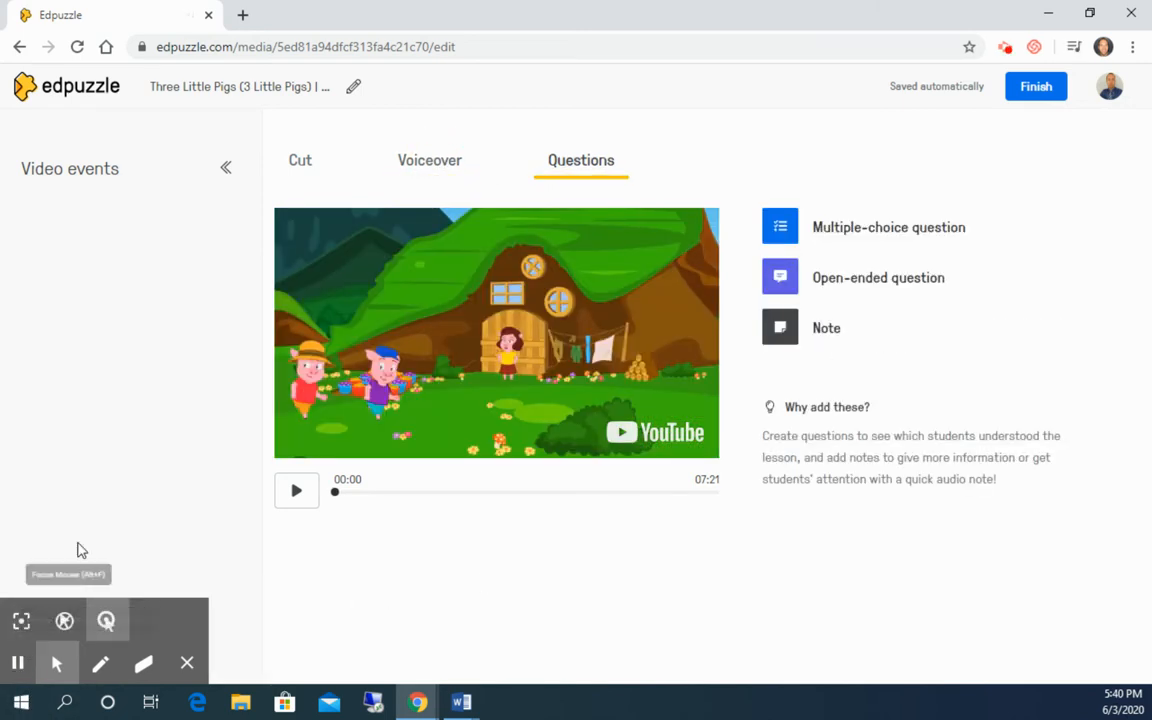
# Play the video to 02:37 and save an open-ended question there: "What materials are required to build a house out of brick?".
pyautogui.click(298, 490)
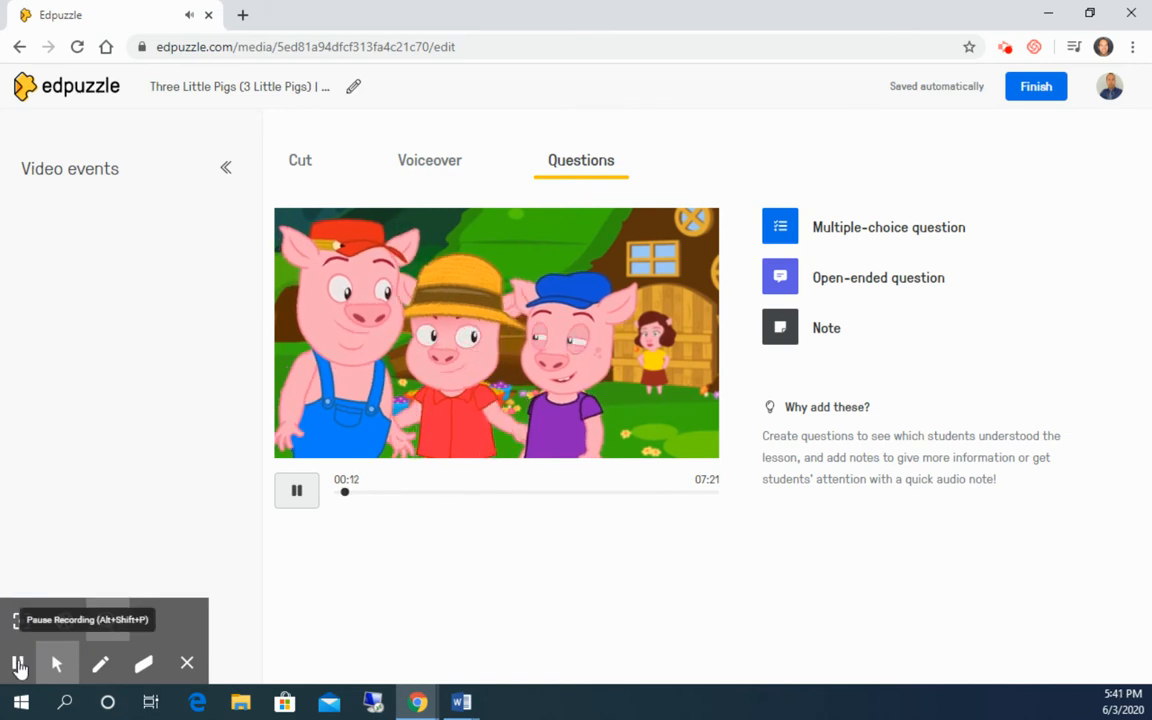
pyautogui.click(17, 668)
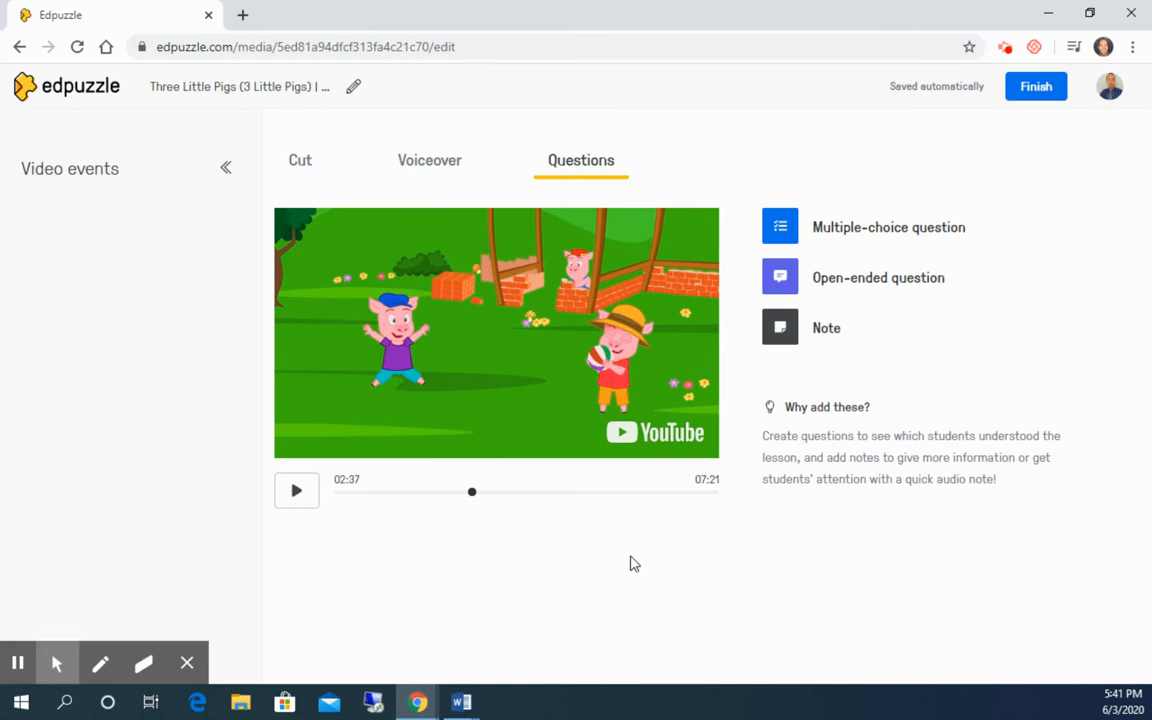
pyautogui.click(872, 289)
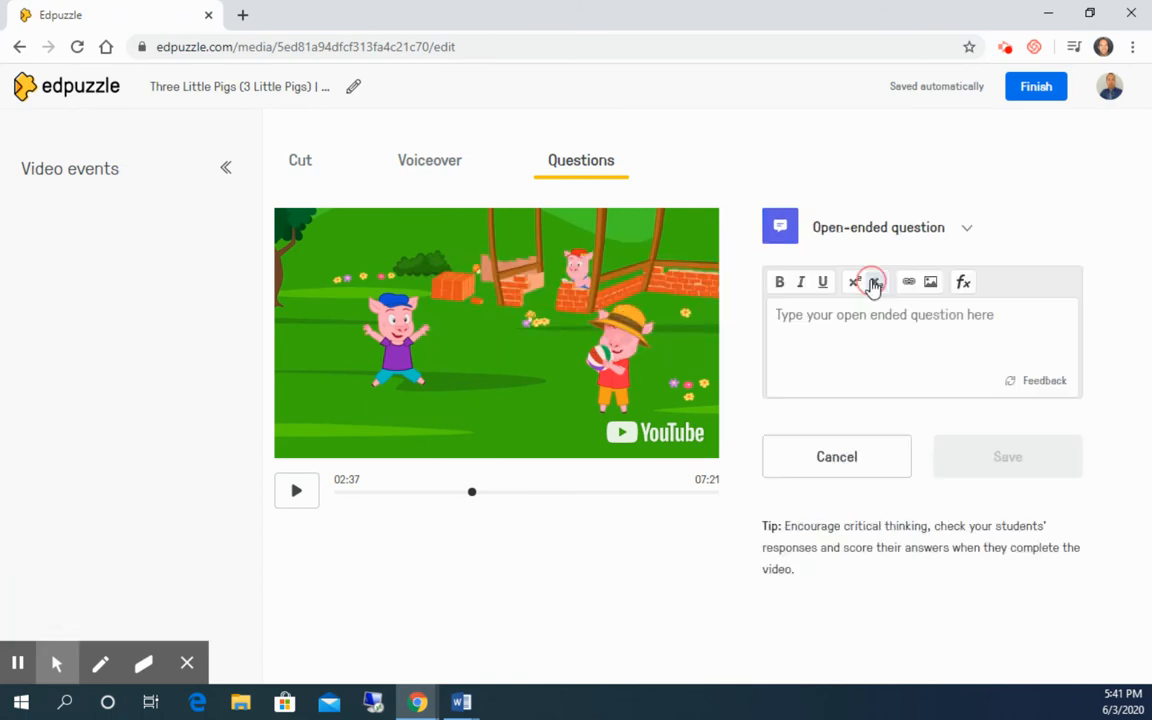
pyautogui.click(877, 337)
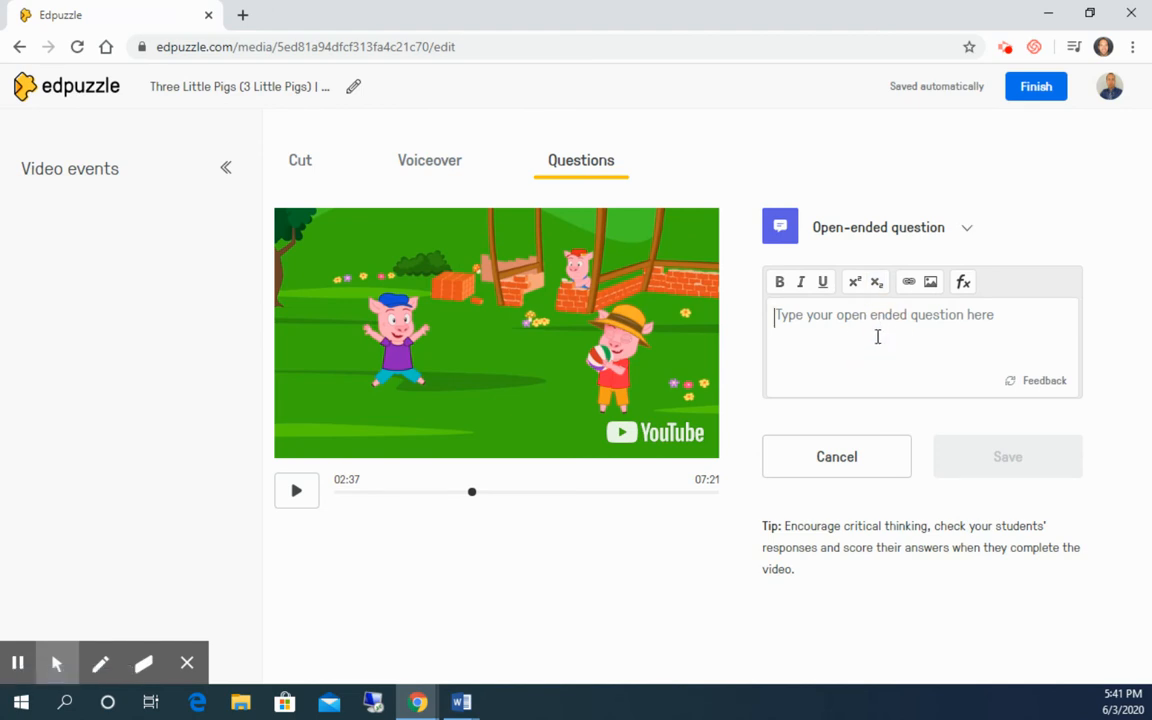
pyautogui.write('What materials are required to build a house out of brick?')
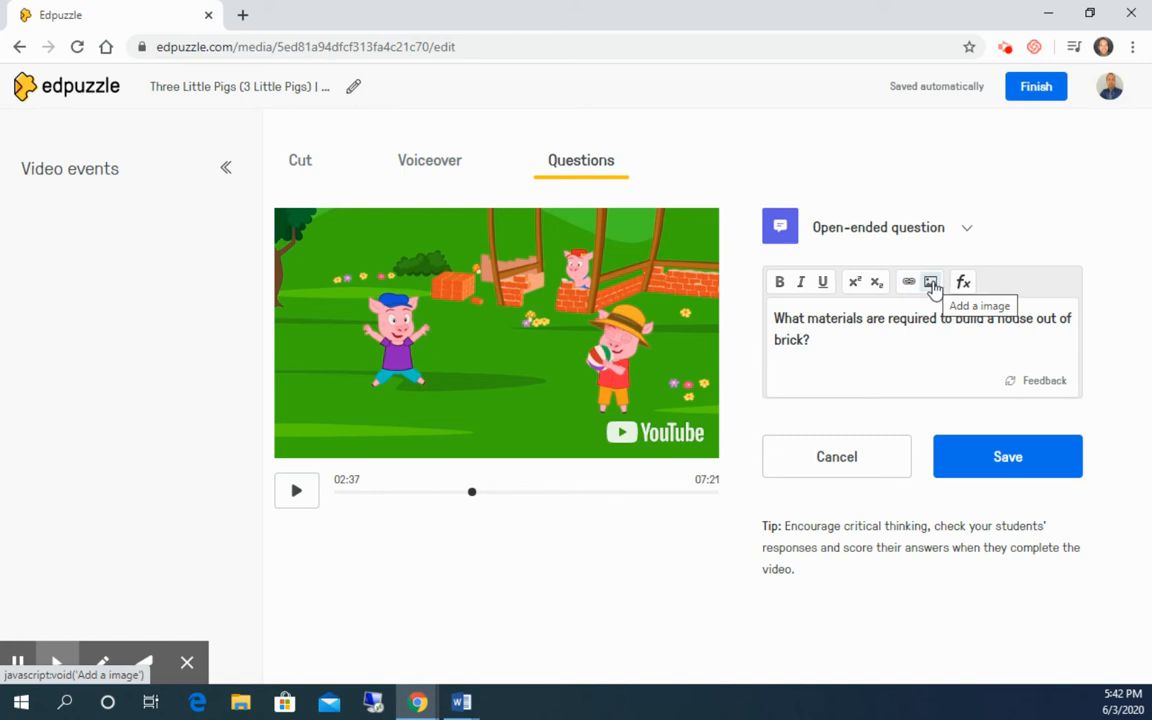
pyautogui.click(1016, 465)
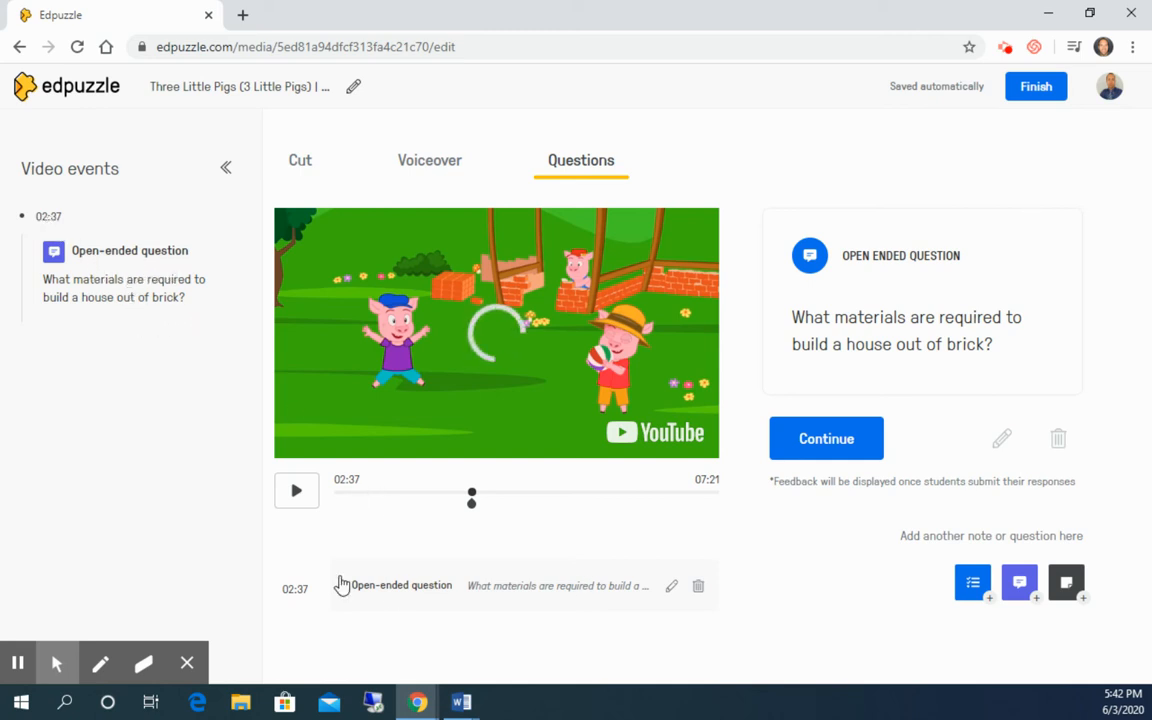
# Add at 04:26 the open-ended question "How hard would the wolf have to blow (in mph) to blow down a house made of wood?".
pyautogui.click(298, 494)
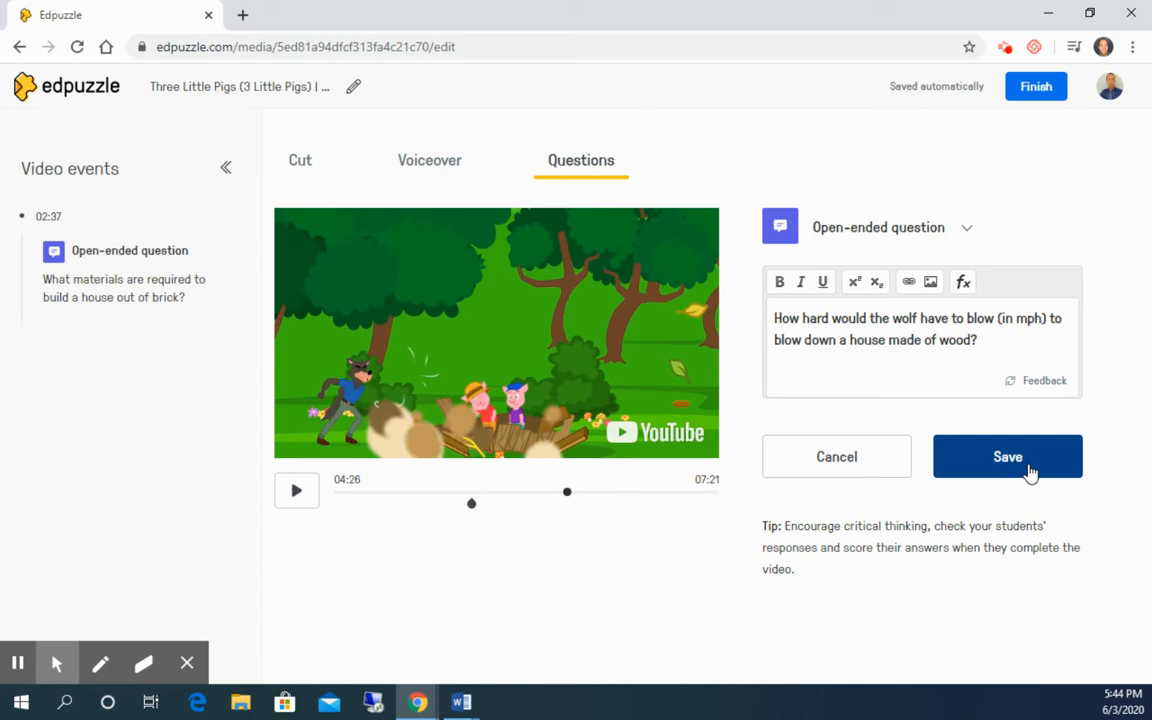
pyautogui.click(1031, 473)
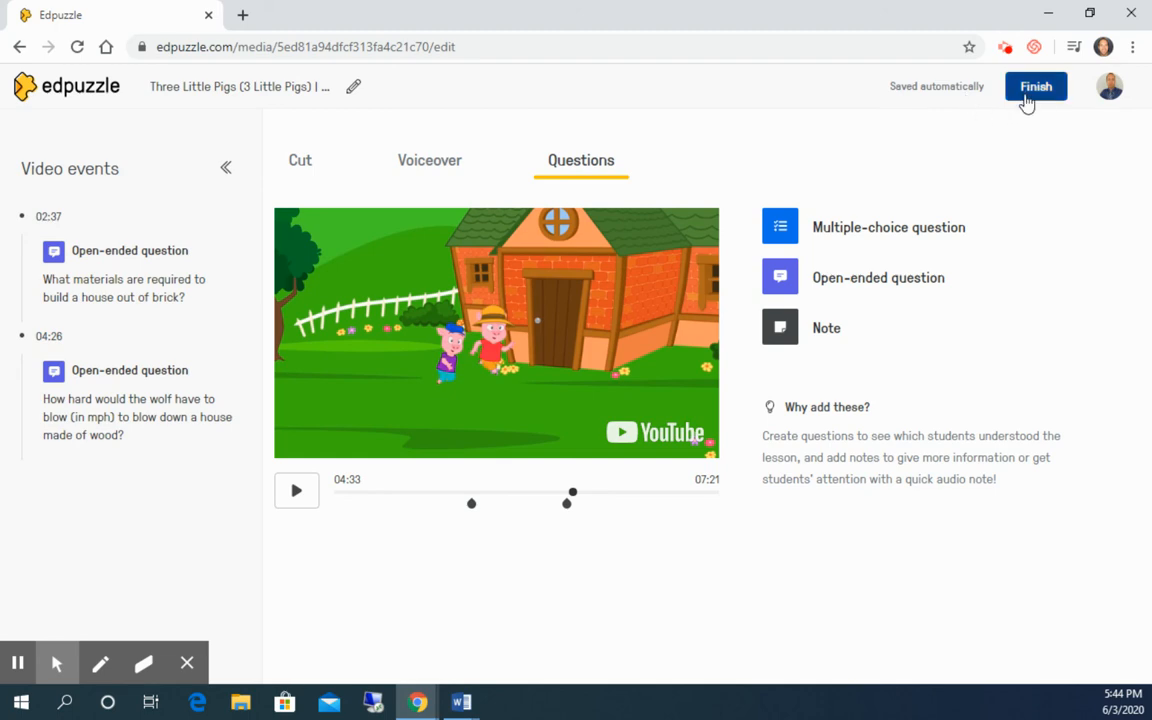
# Finish editing the video and copy its public link from the assignment options.
pyautogui.click(1025, 90)
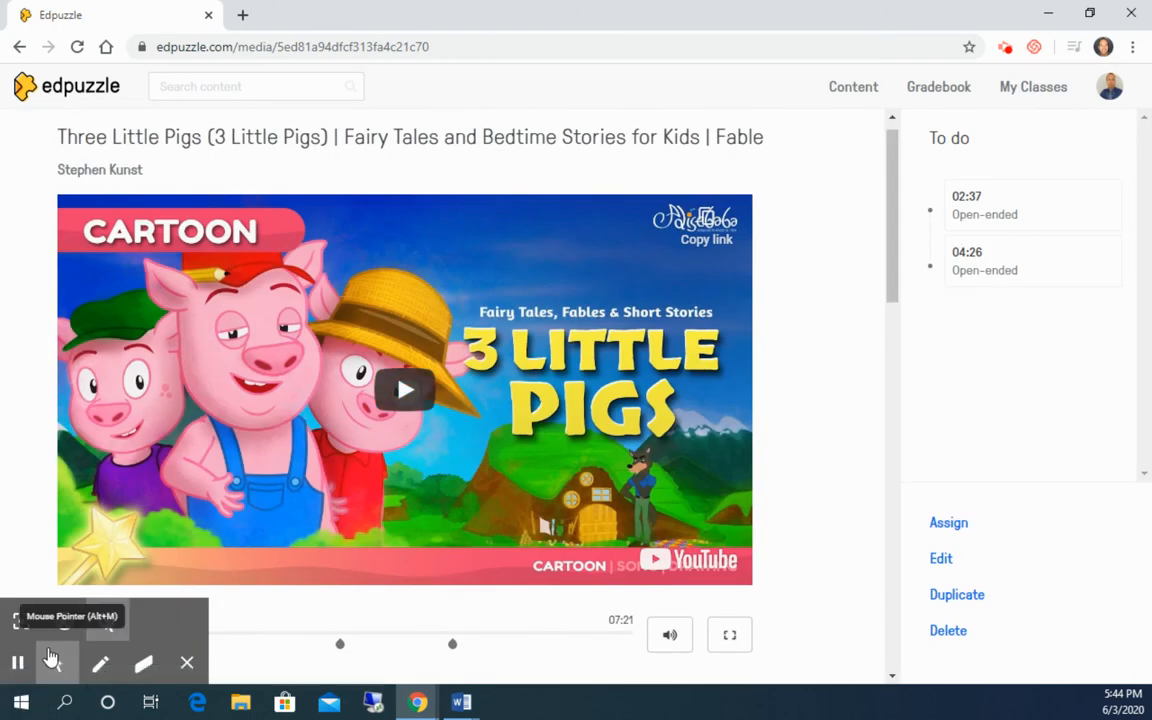
pyautogui.click(19, 663)
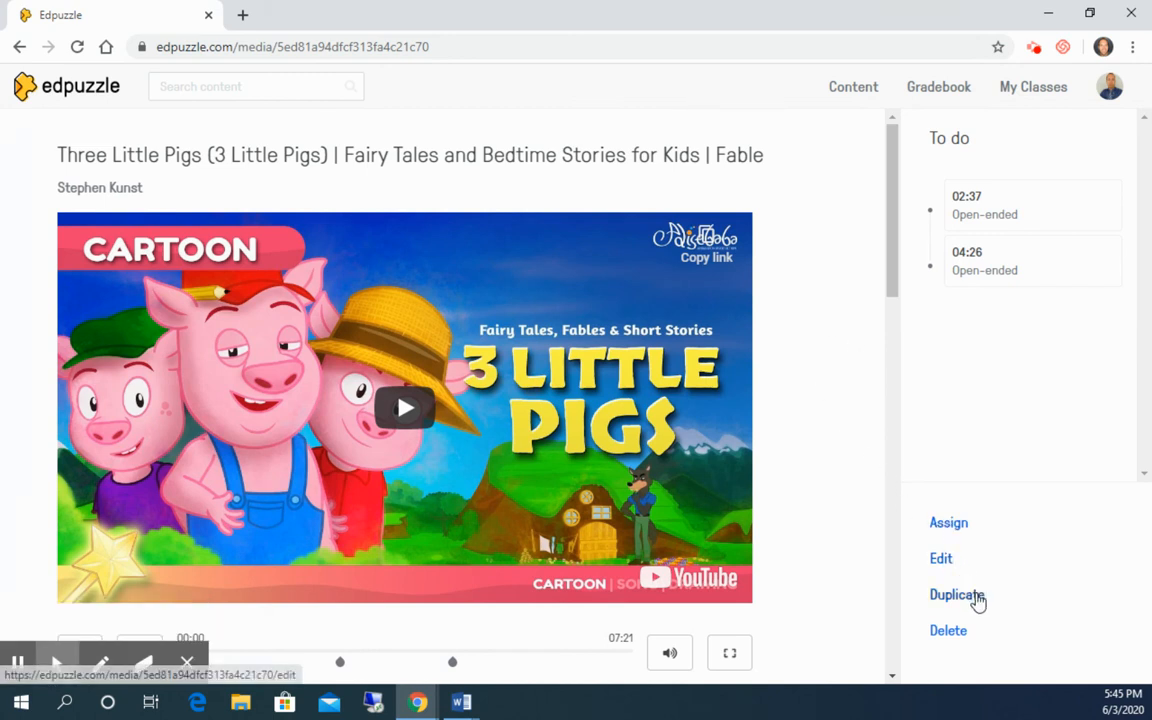
pyautogui.click(951, 528)
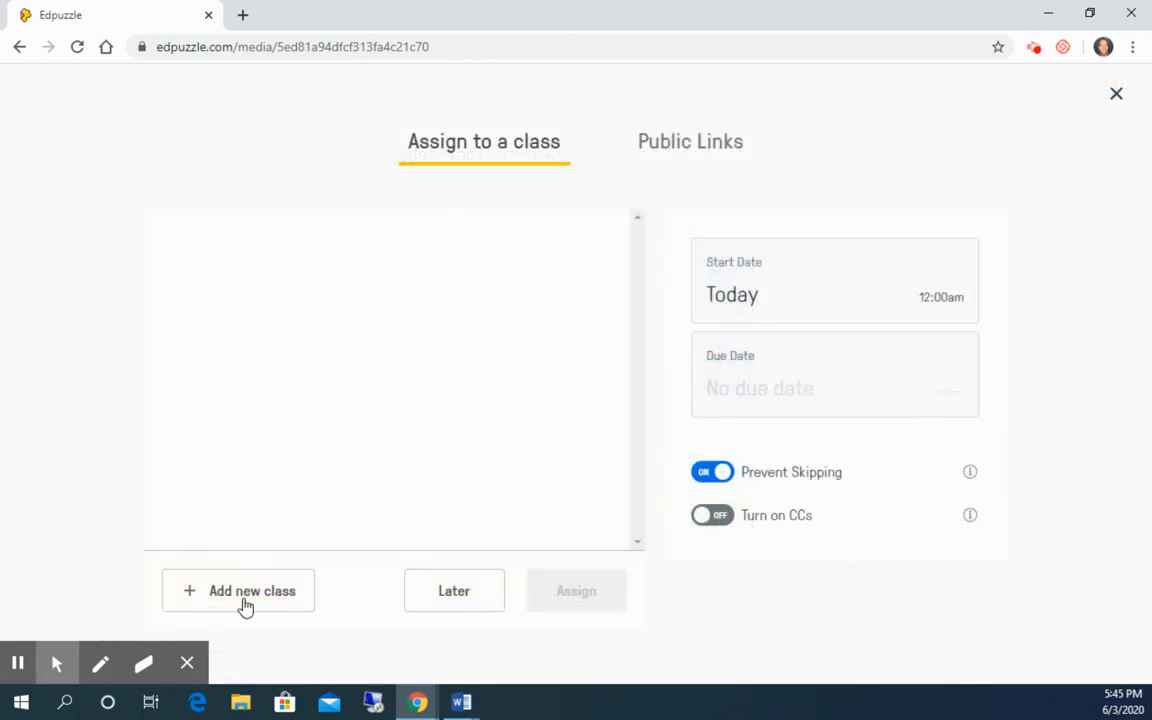
pyautogui.click(670, 150)
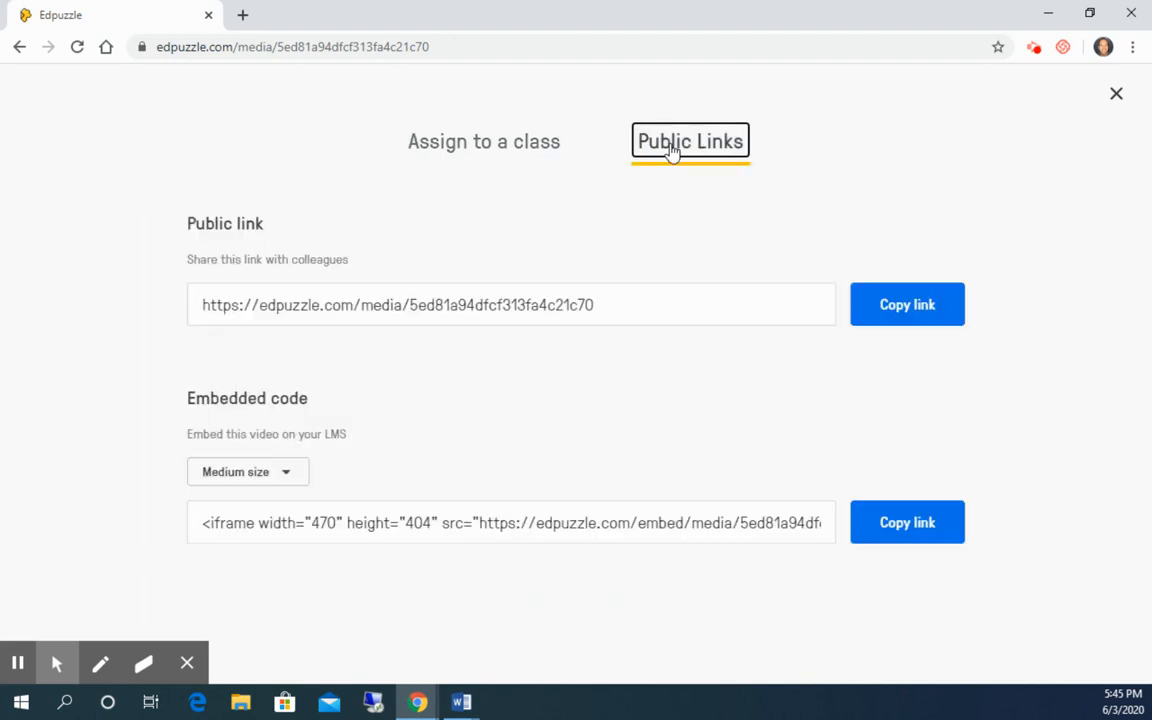
pyautogui.click(873, 316)
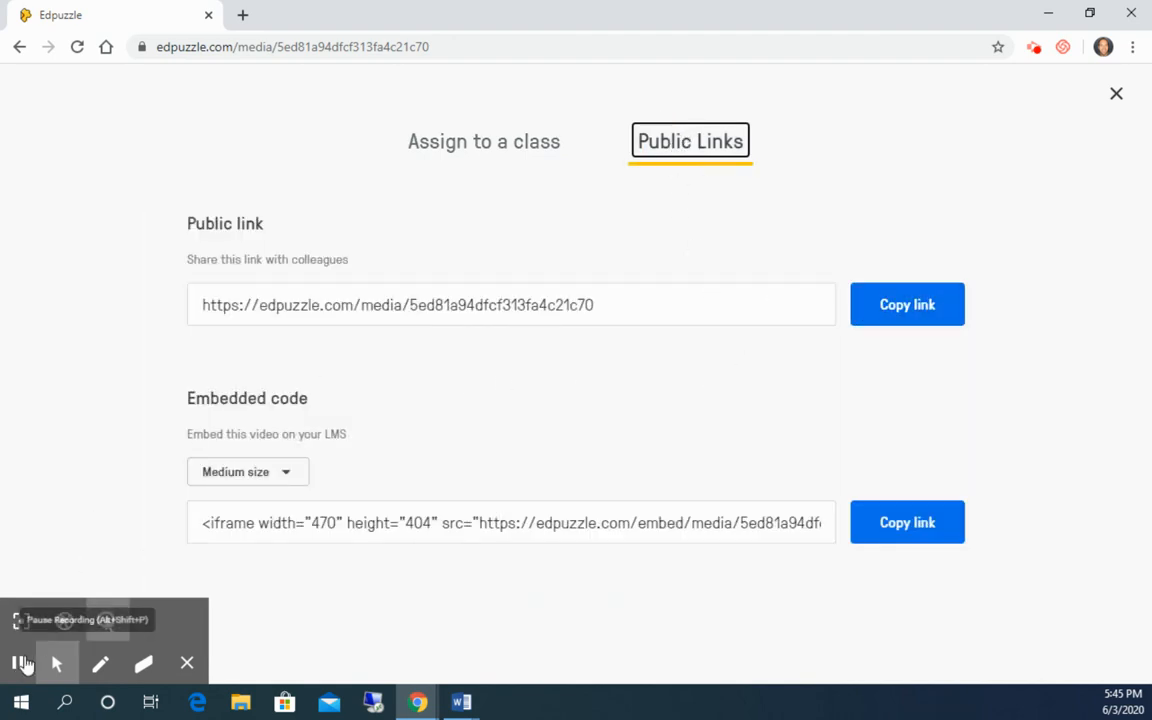